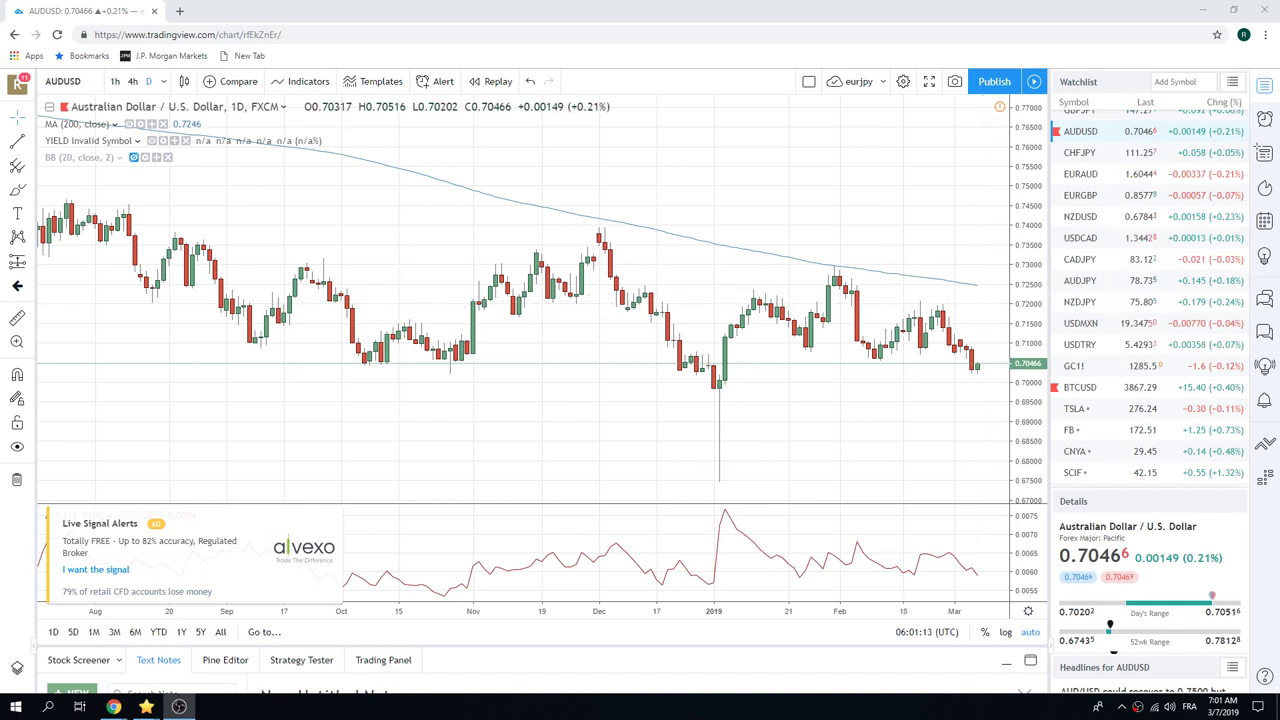
Zoom the AUDUSD daily chart in so it spans mid-August through early March
scroll(1145, 310, up, 2)
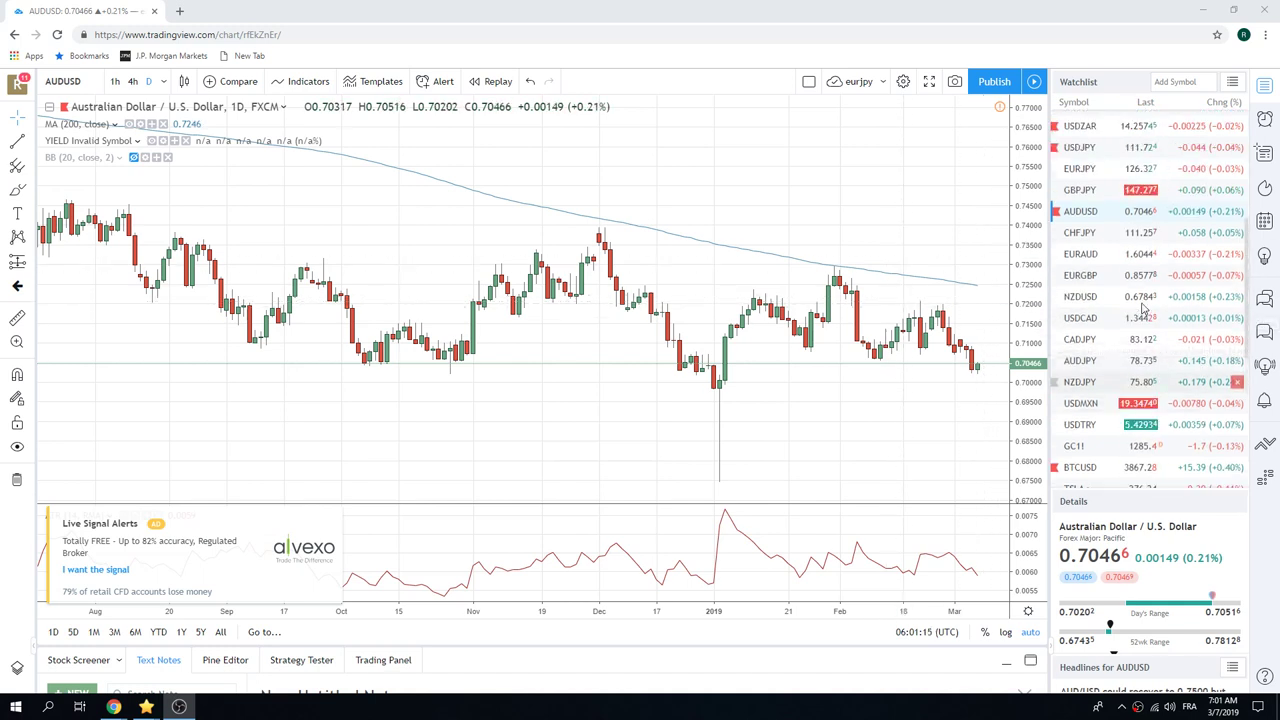
scroll(1145, 310, up, 3)
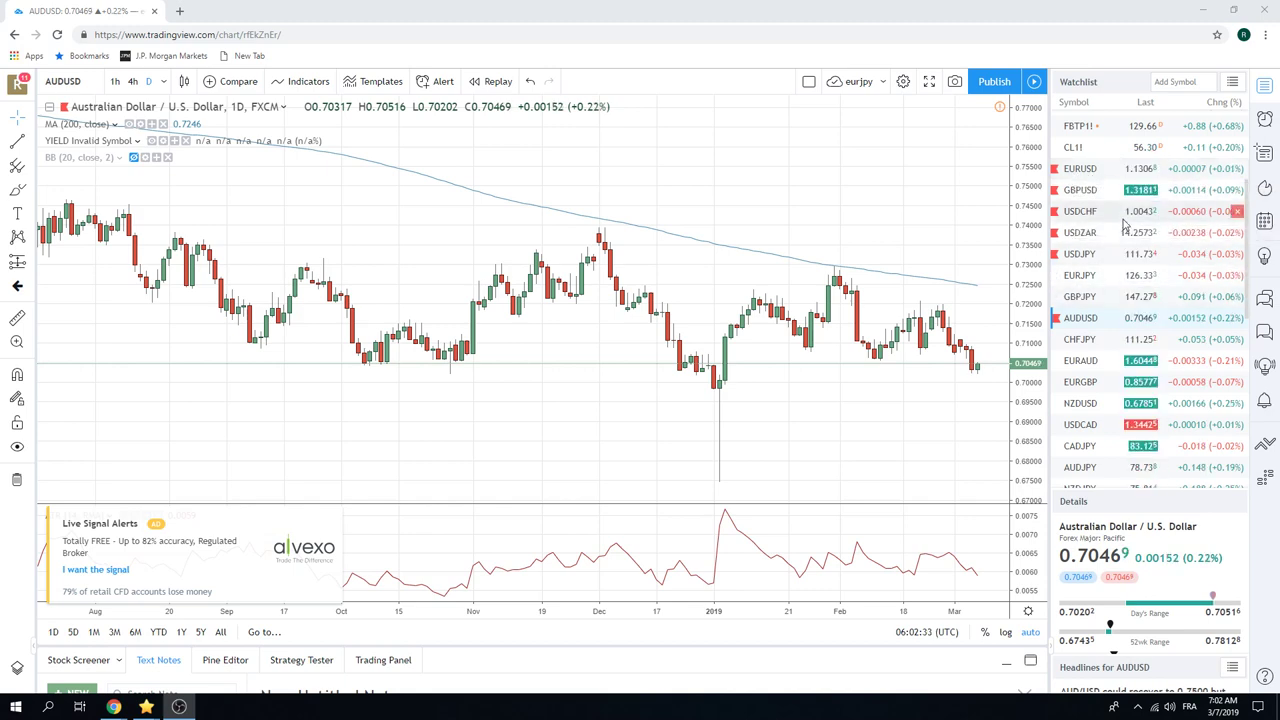
scroll(345, 243, down, 3)
scroll(342, 248, up, 4)
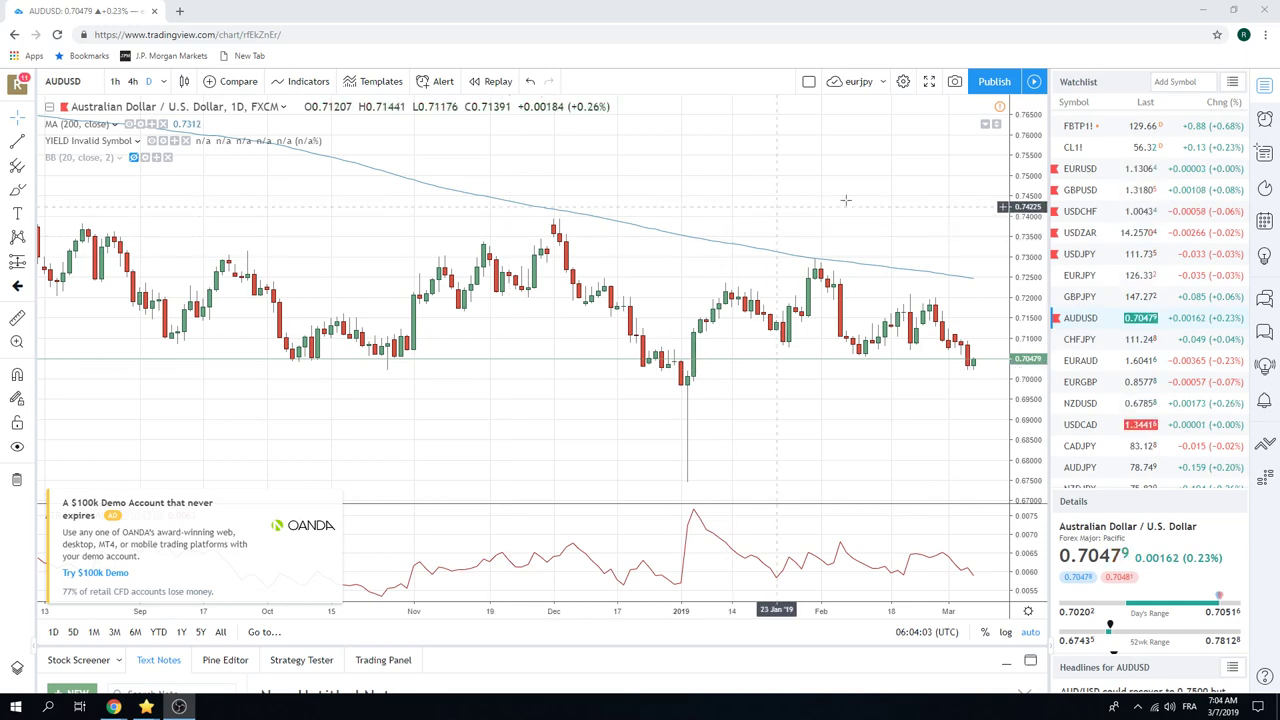
Load the EURUSD daily chart from the watchlist
click(1090, 170)
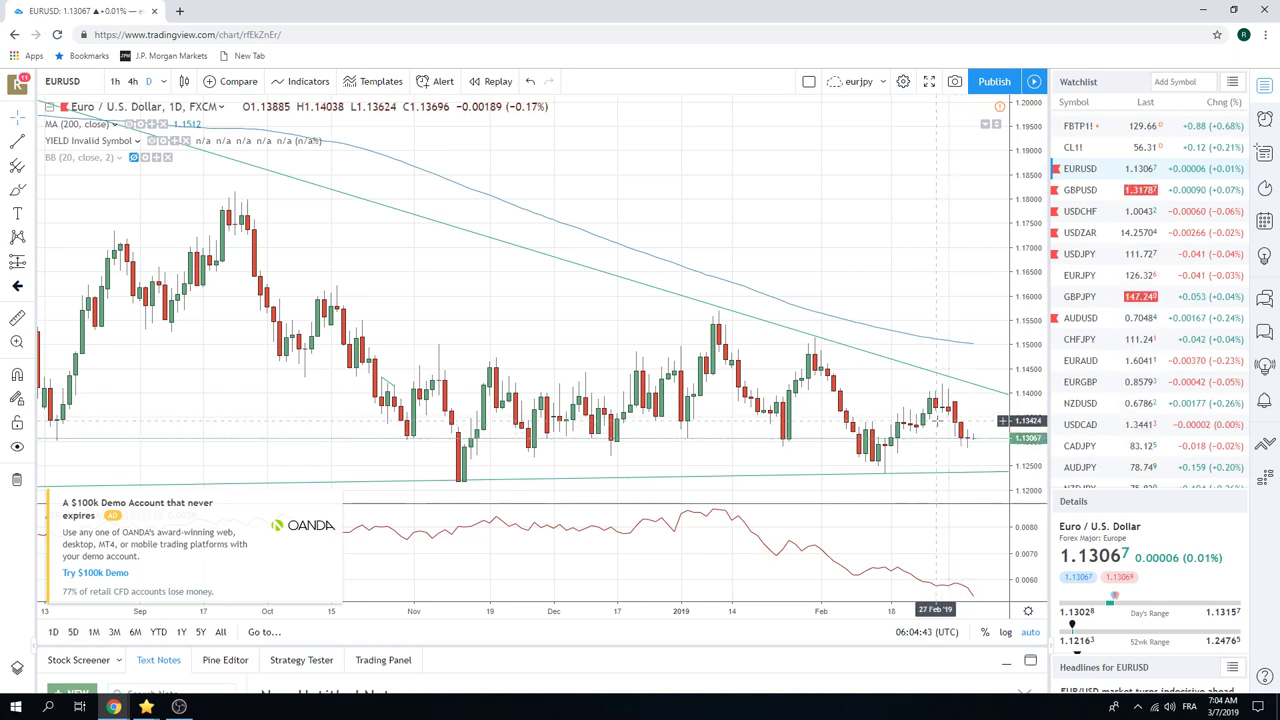
click(956, 480)
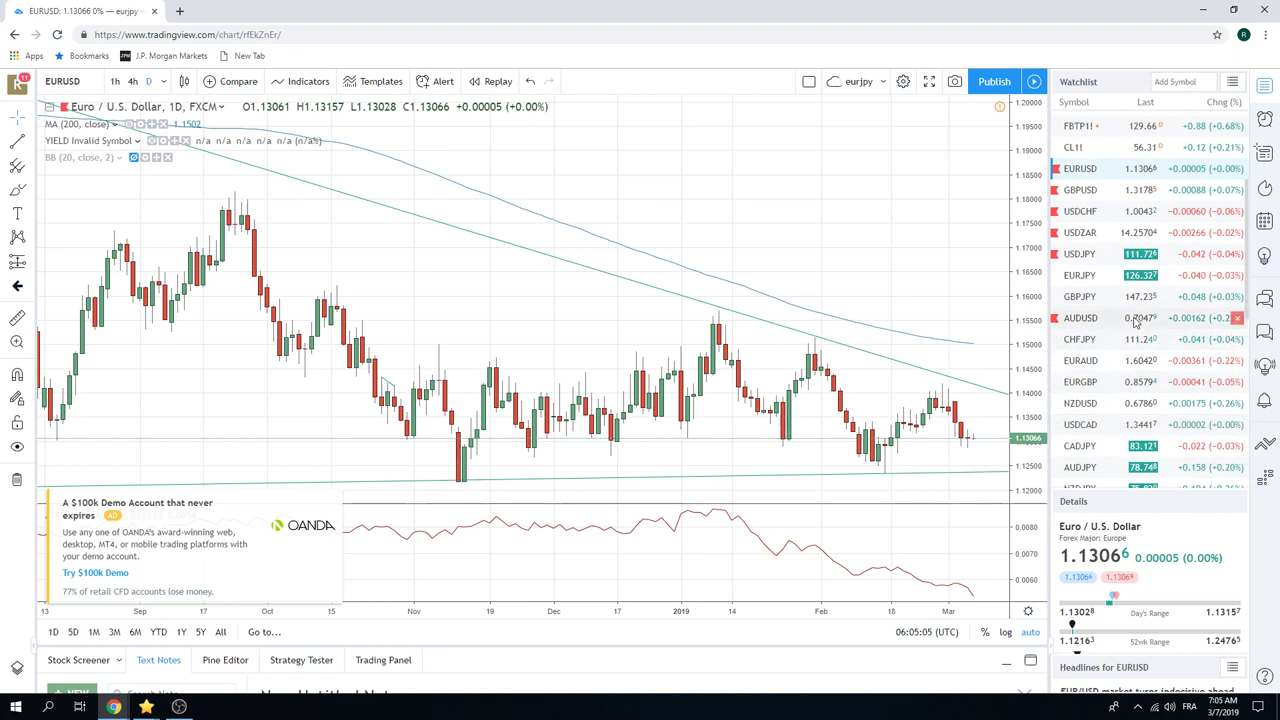
scroll(1120, 325, down, 5)
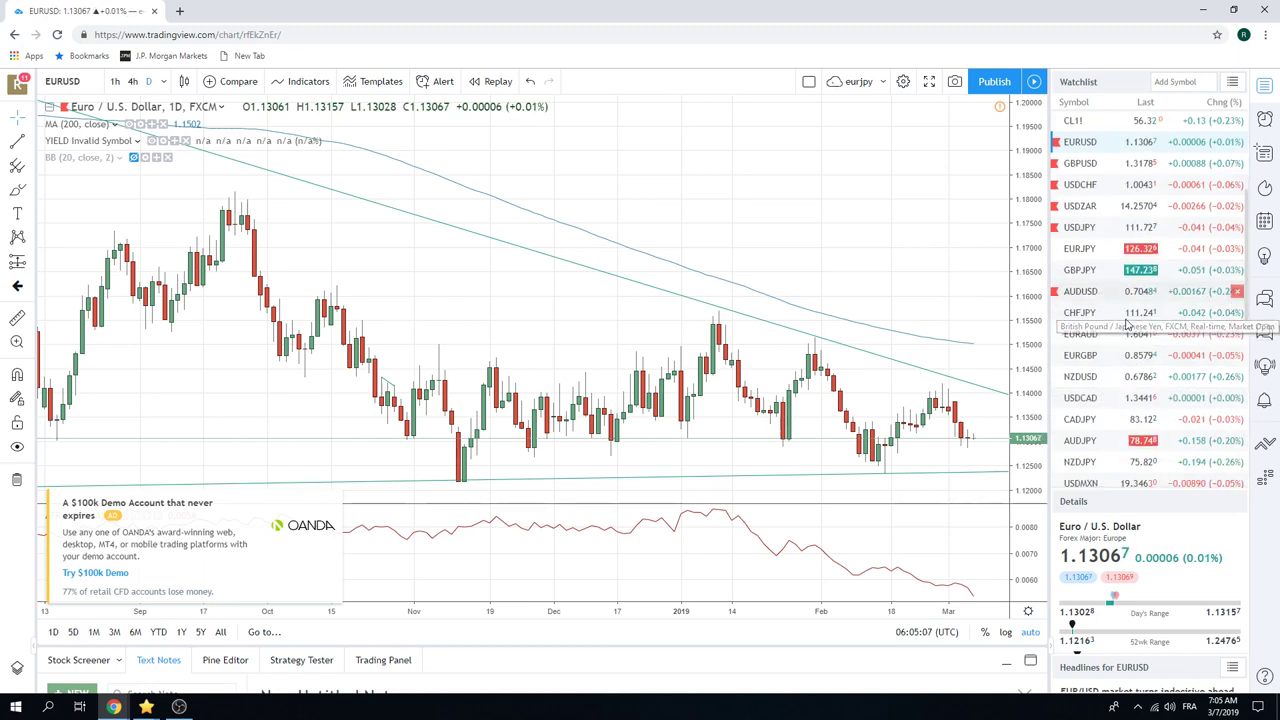
scroll(1110, 350, up, 5)
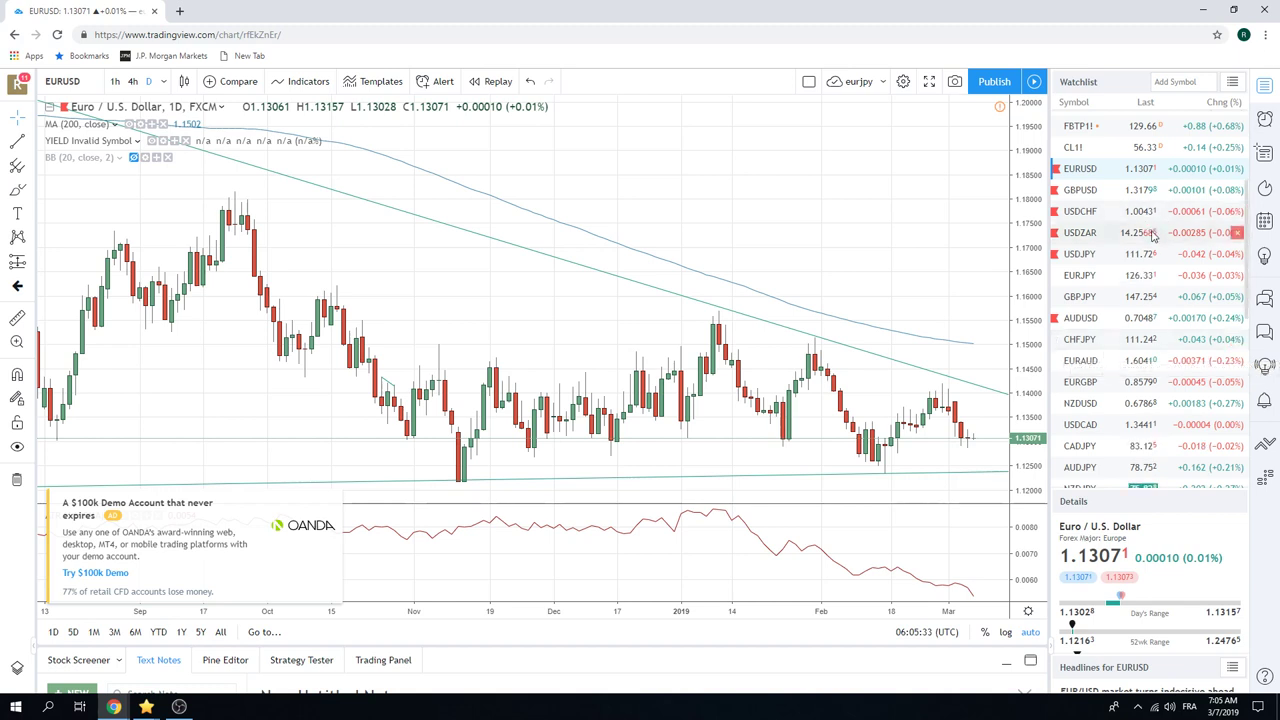
scroll(1153, 235, up, 1)
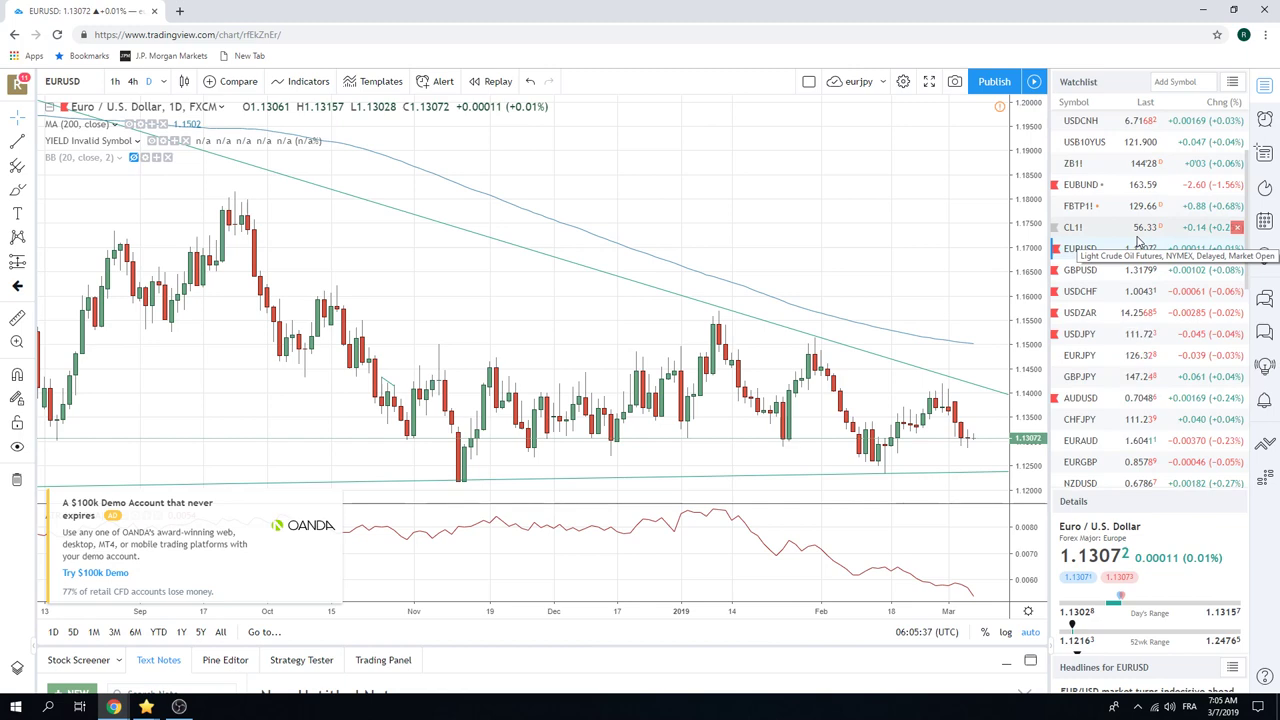
click(1080, 187)
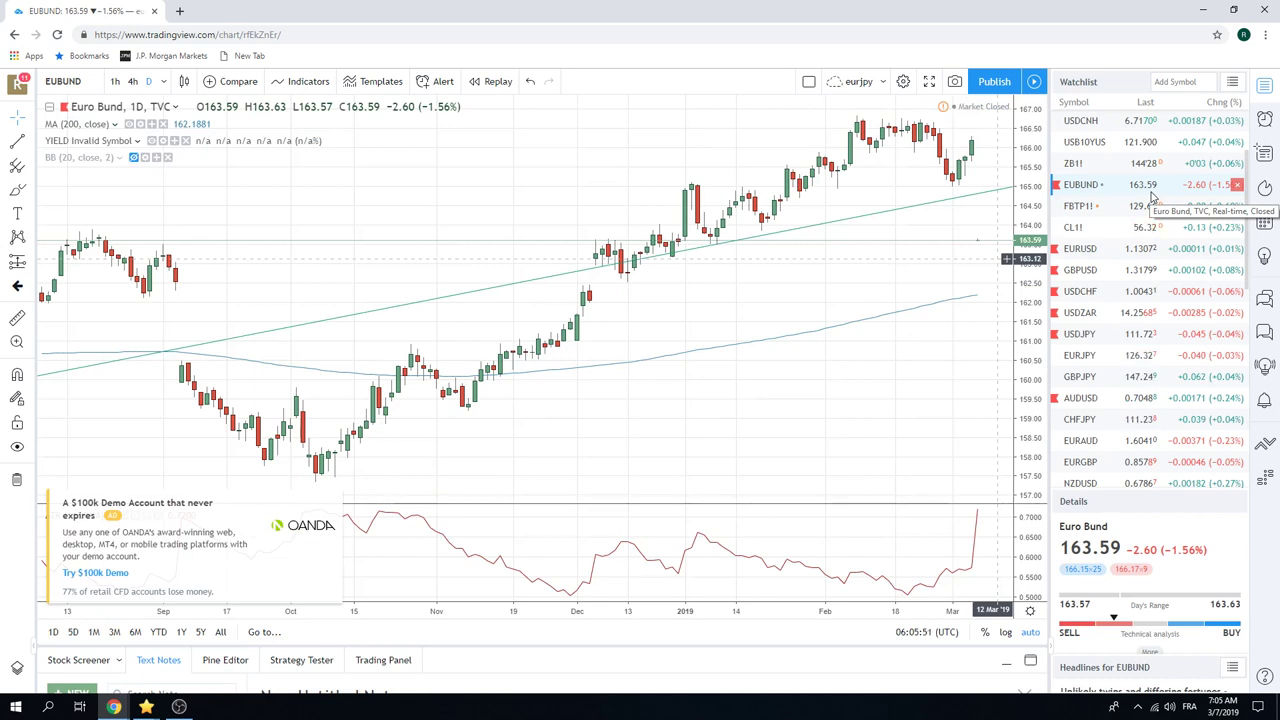
scroll(1127, 240, down, 1)
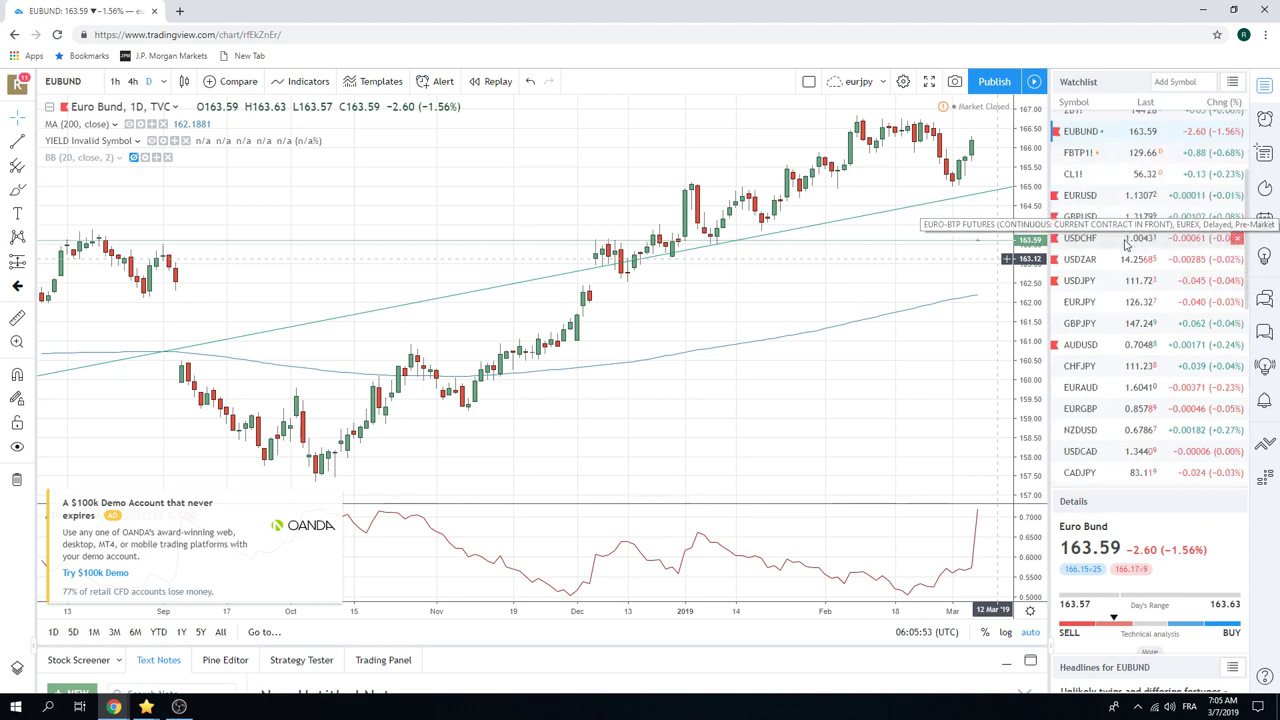
scroll(1127, 245, down, 5)
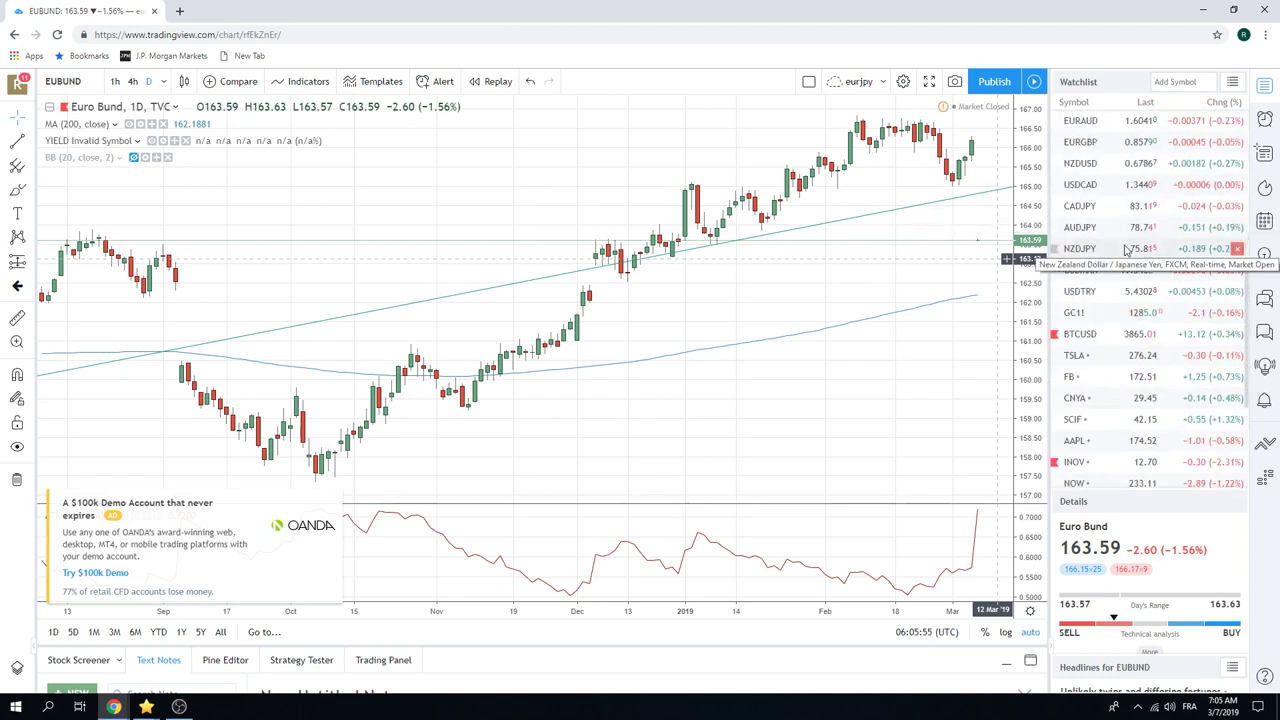
scroll(1127, 250, down, 2)
scroll(1127, 250, down, 2)
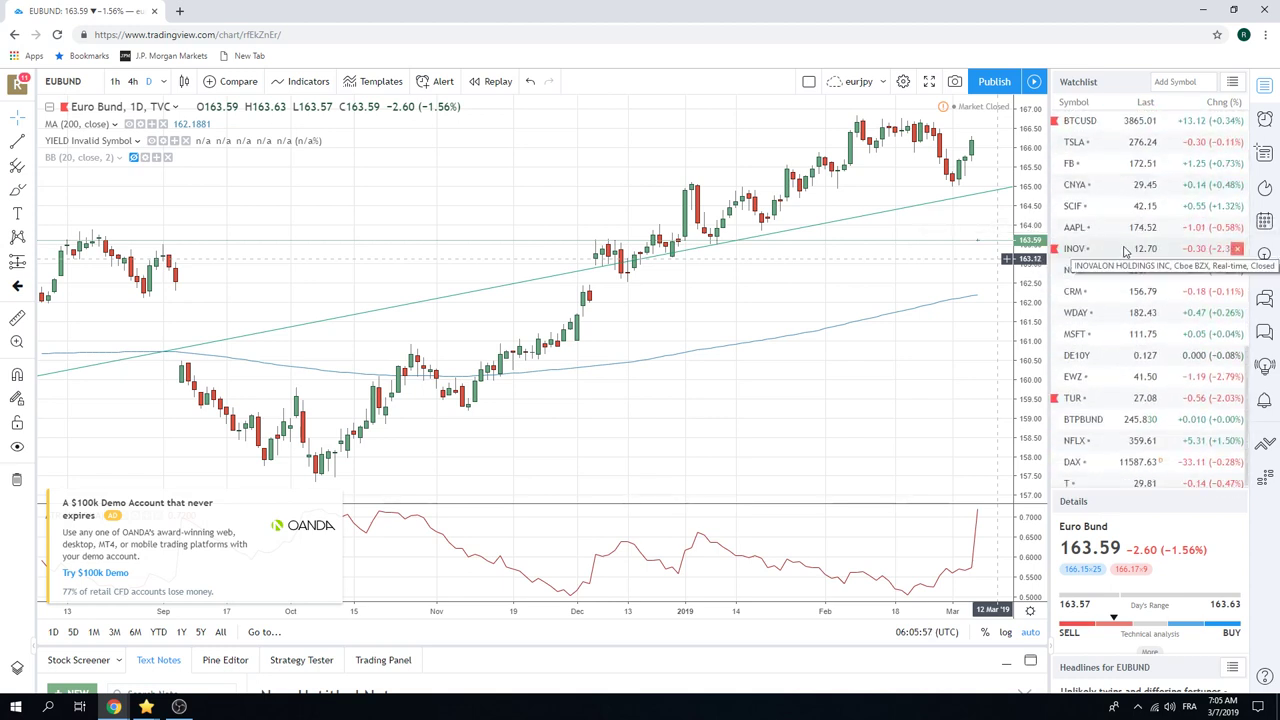
scroll(1125, 253, down, 1)
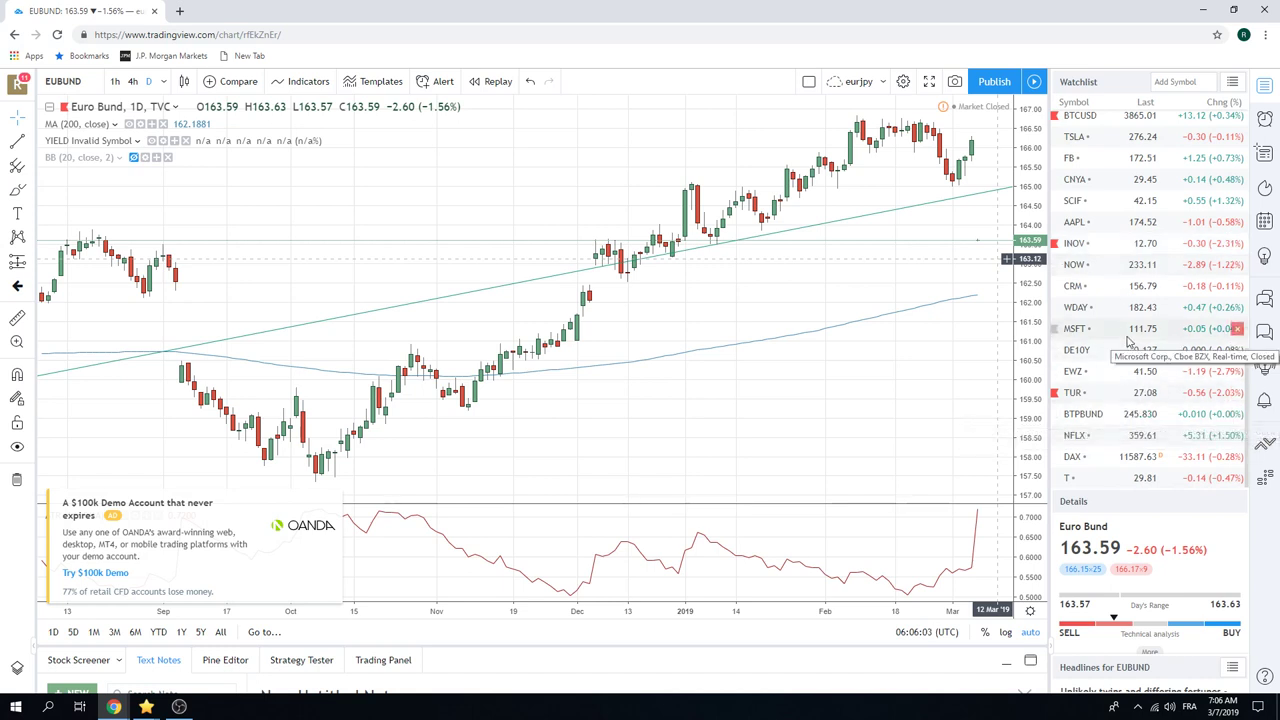
scroll(1128, 342, up, 4)
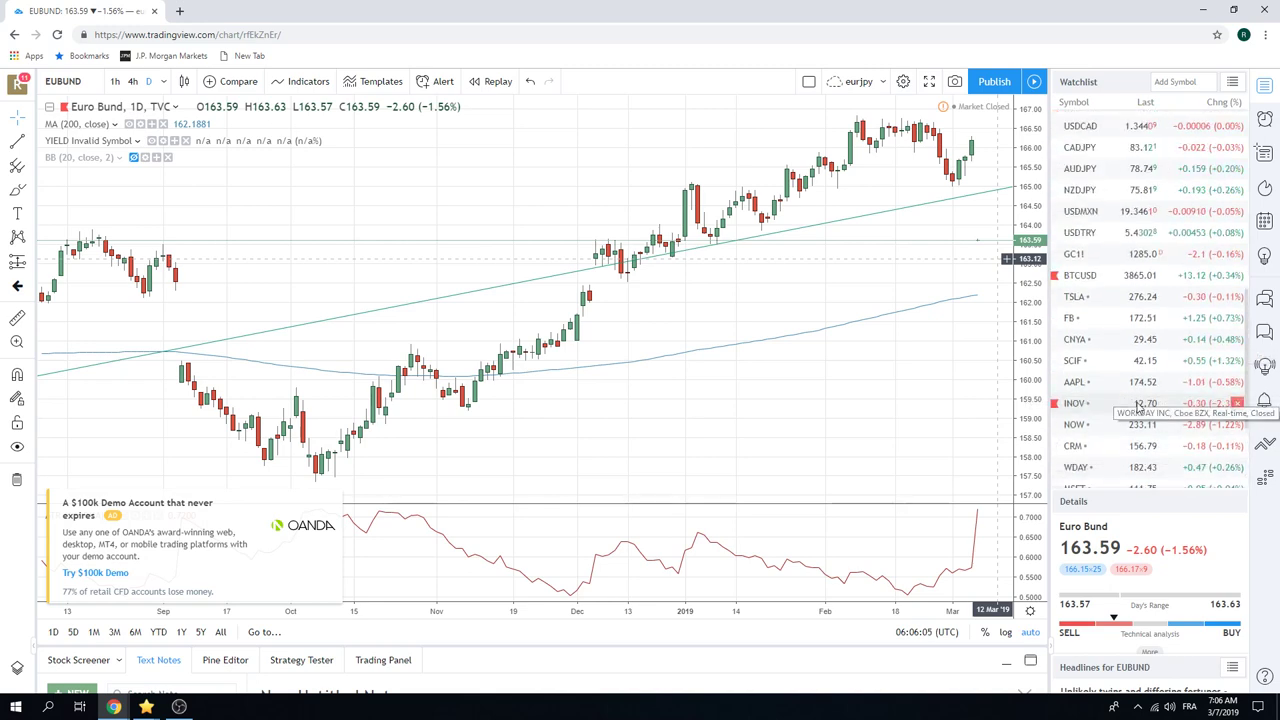
scroll(1140, 408, up, 8)
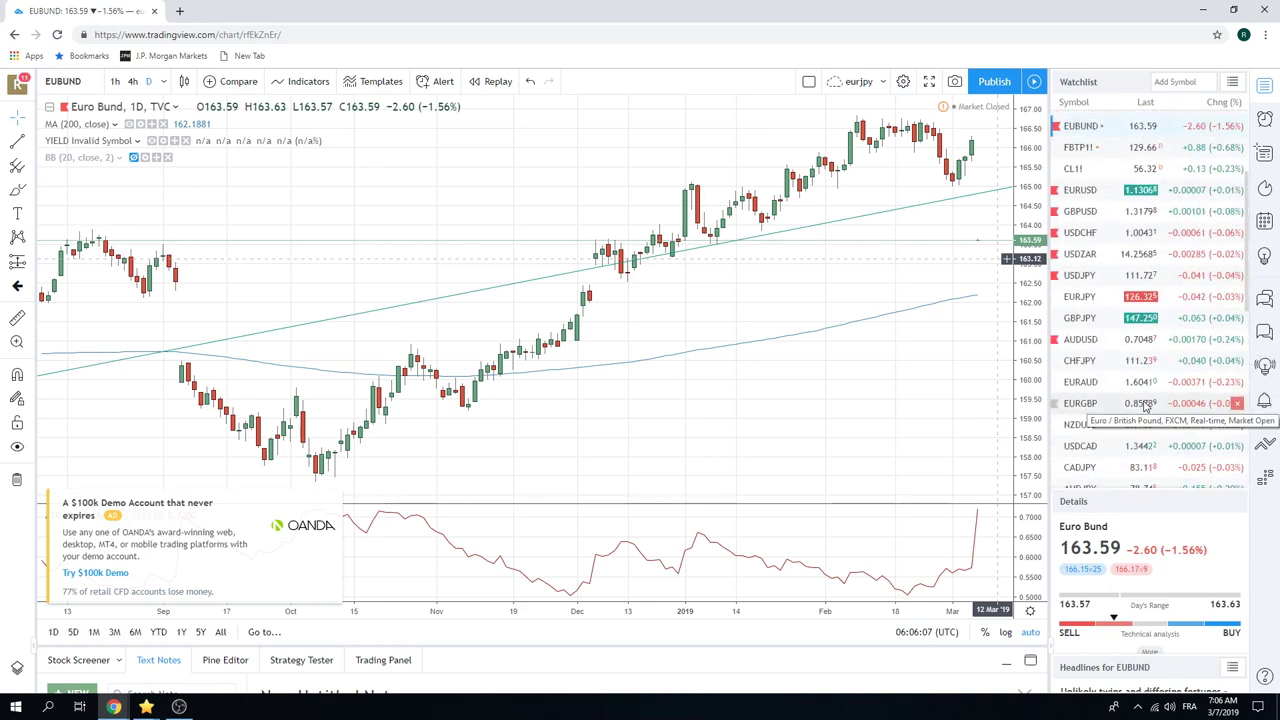
scroll(1145, 405, up, 3)
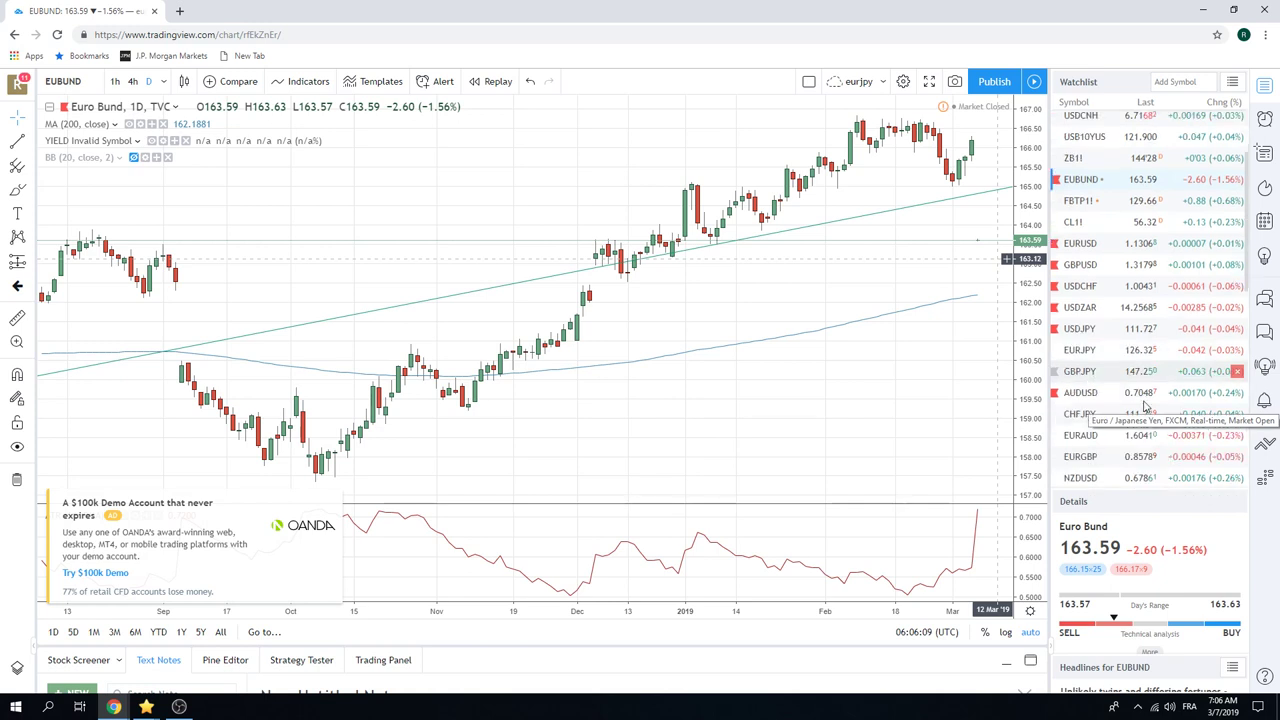
scroll(1145, 405, down, 7)
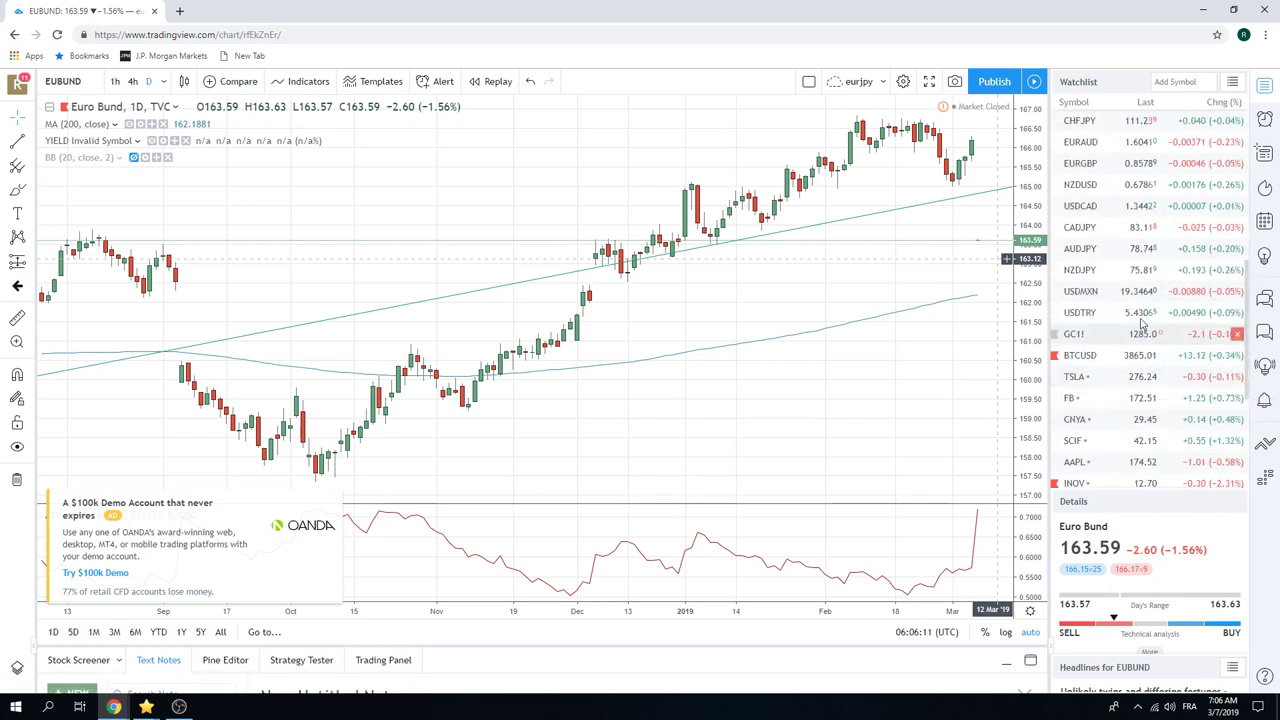
scroll(1138, 315, down, 4)
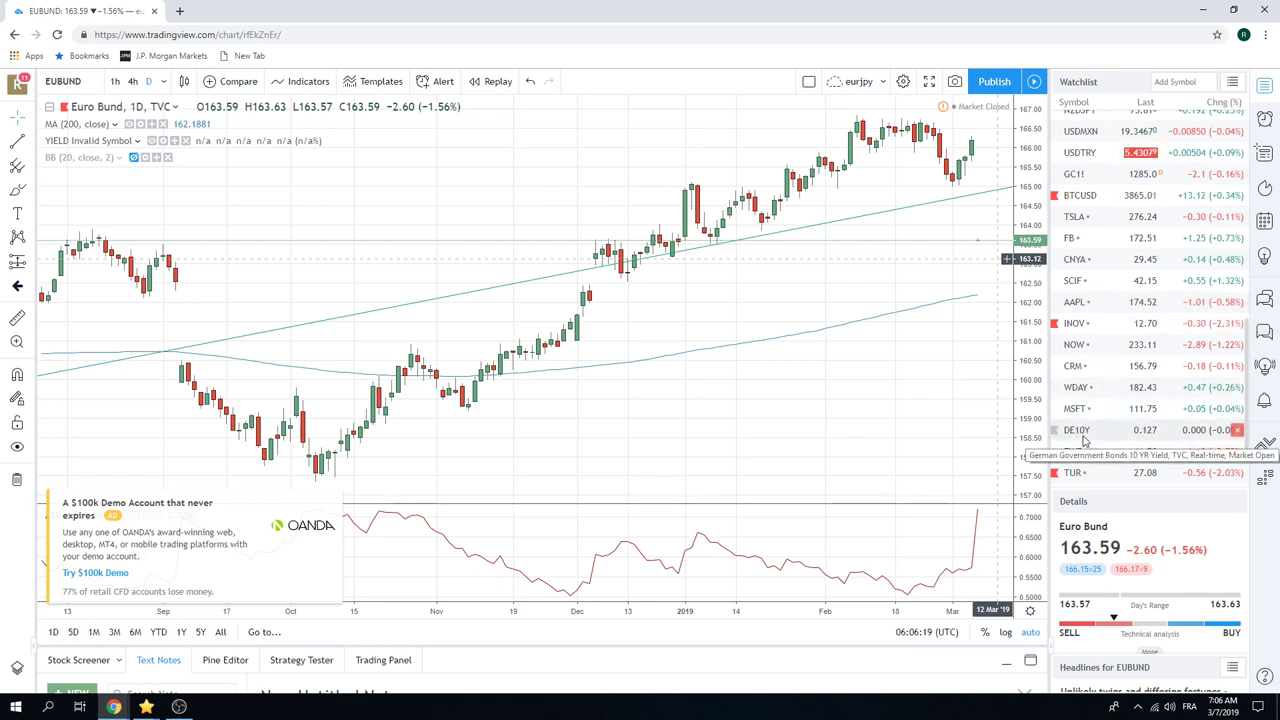
click(1081, 437)
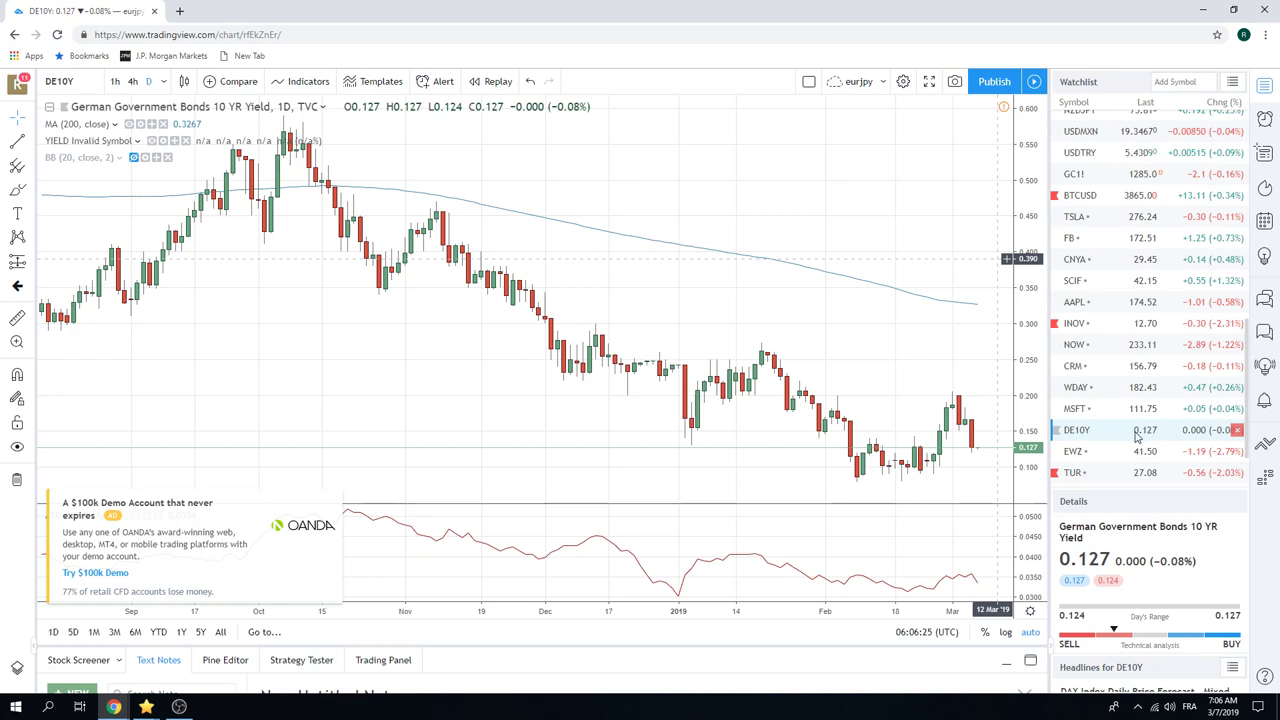
scroll(1138, 432, up, 5)
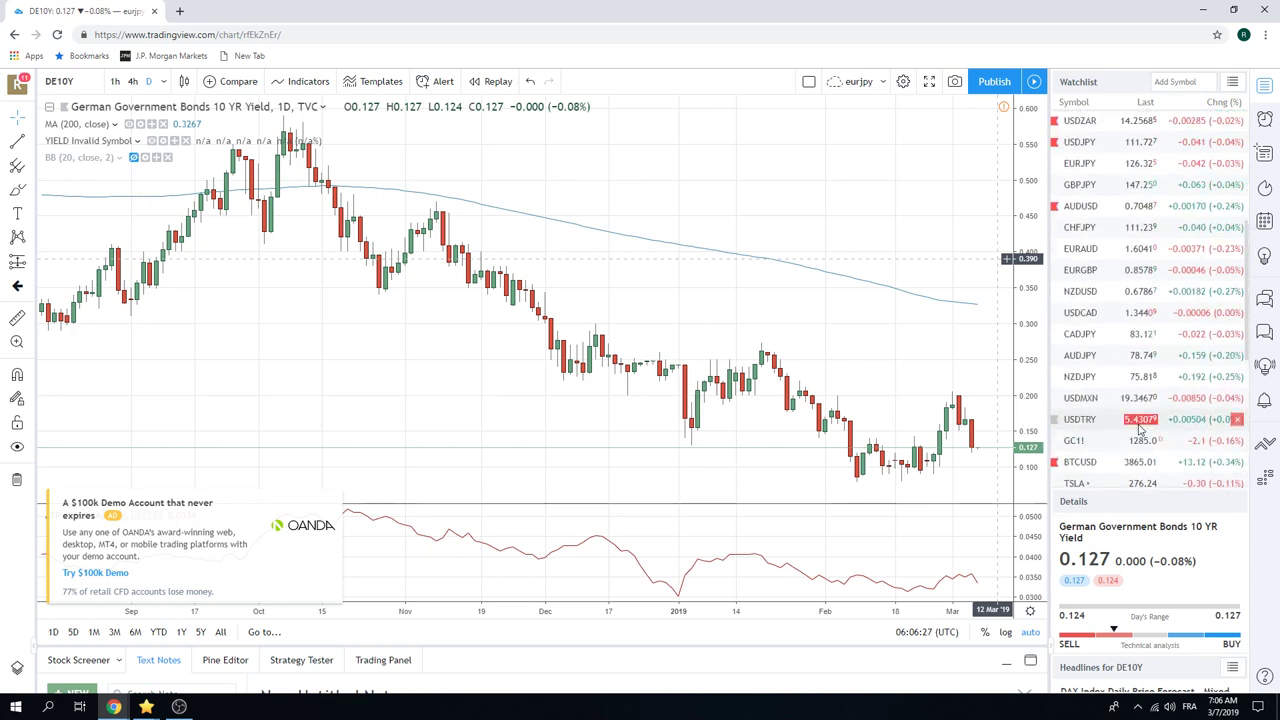
scroll(1138, 428, up, 3)
scroll(1100, 180, up, 2)
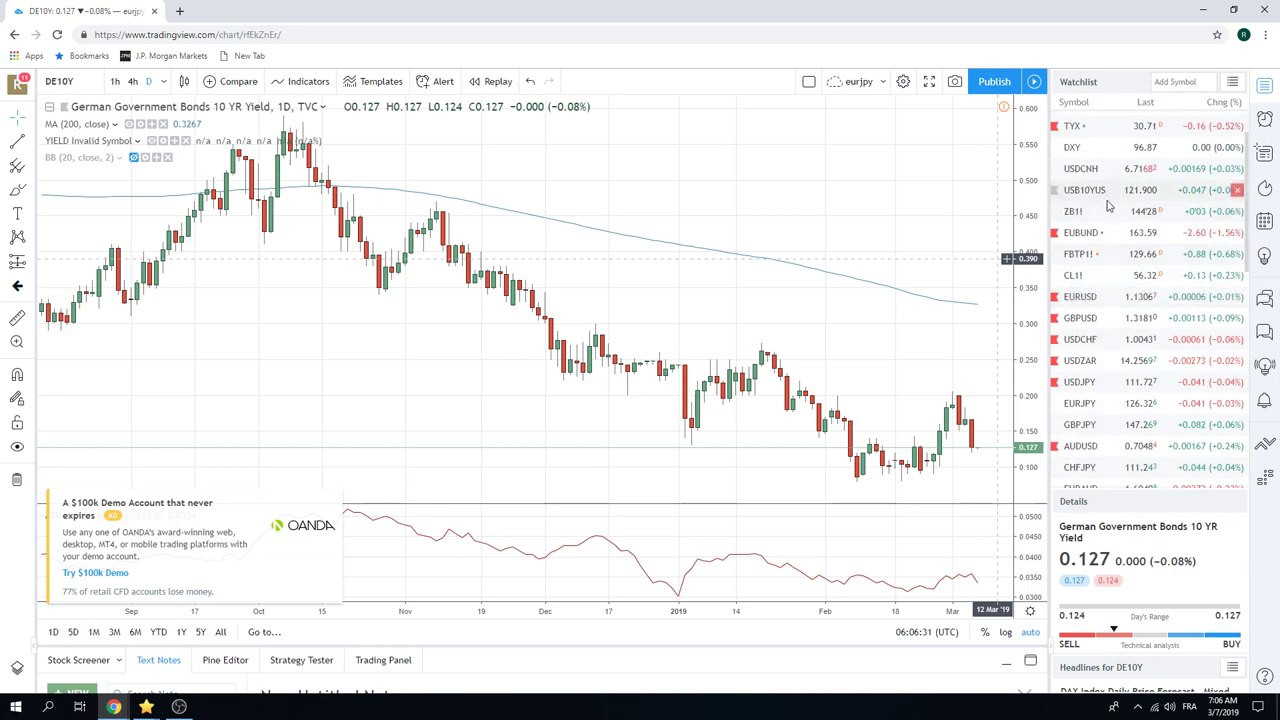
click(1104, 238)
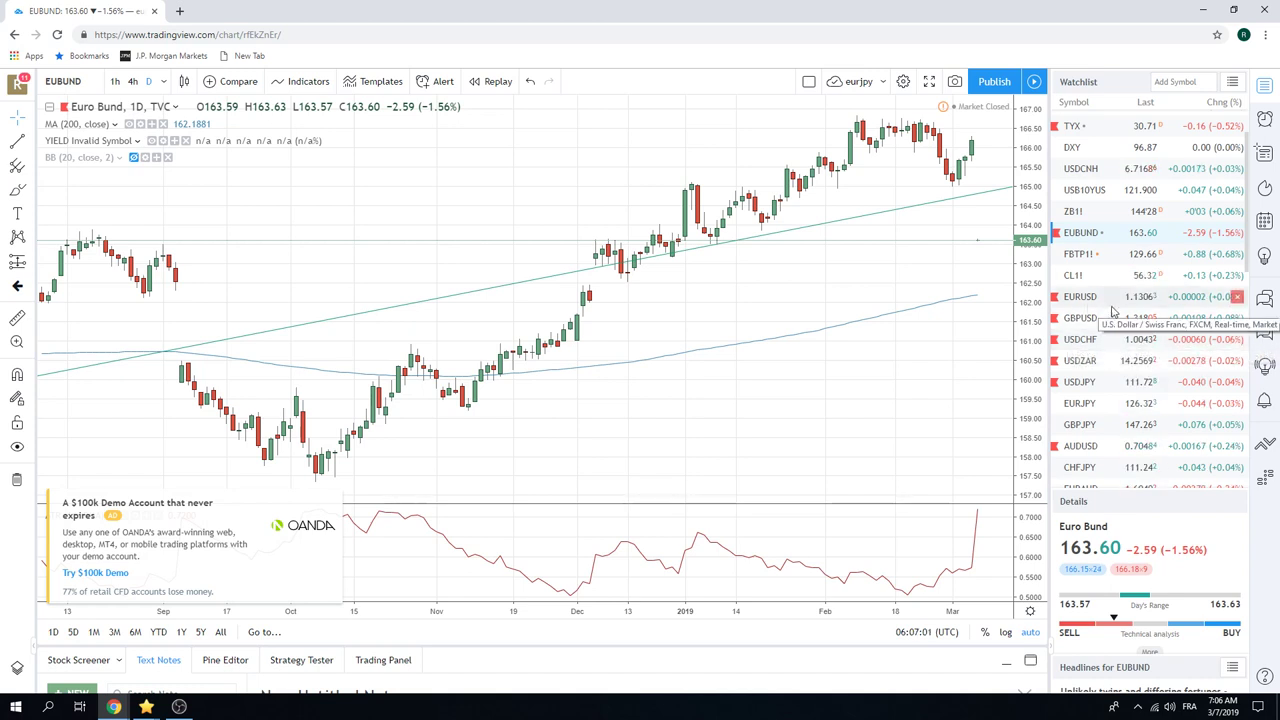
scroll(1110, 318, down, 1)
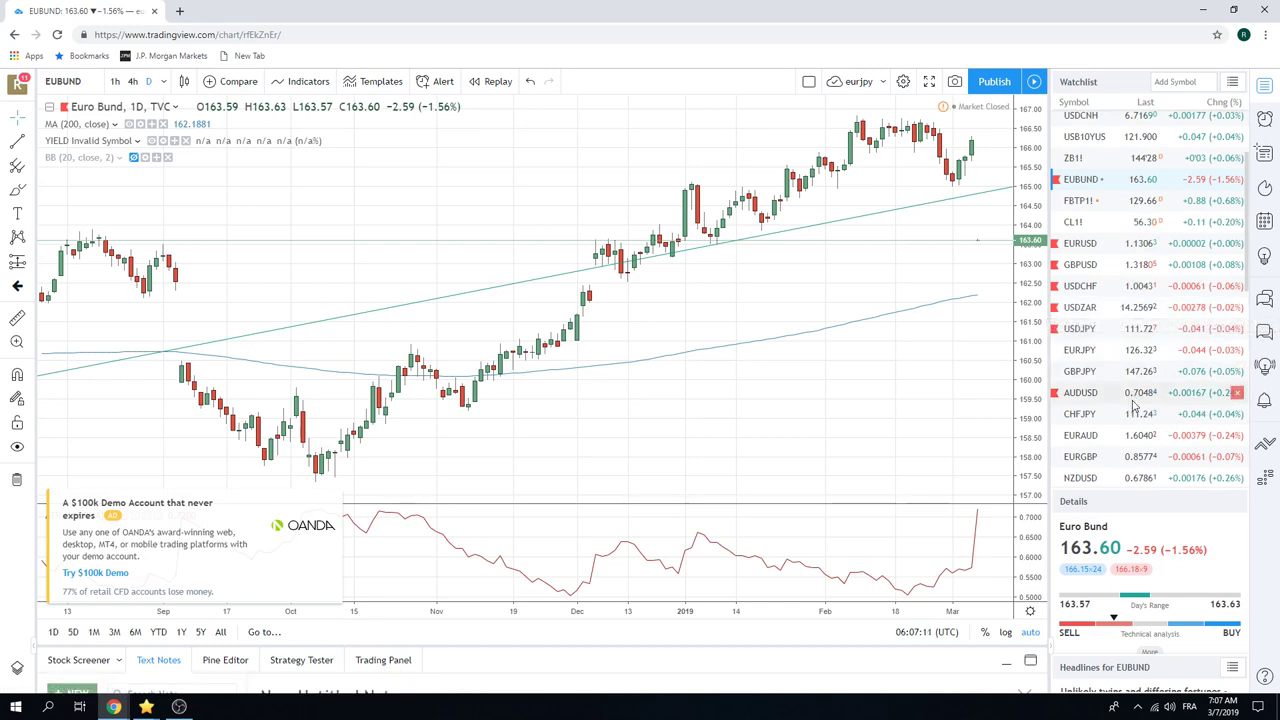
View GBPUSD on 4-hour candles, then switch to the USDJPY 4-hour chart
click(1083, 267)
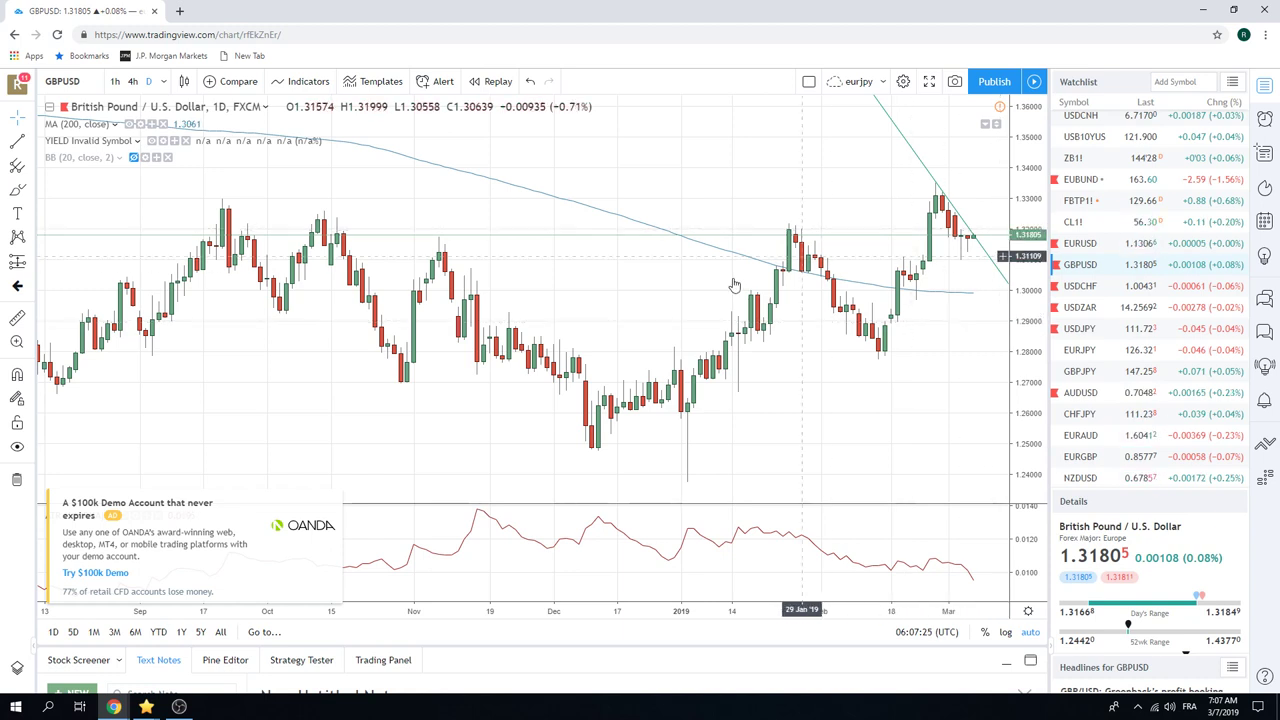
click(132, 81)
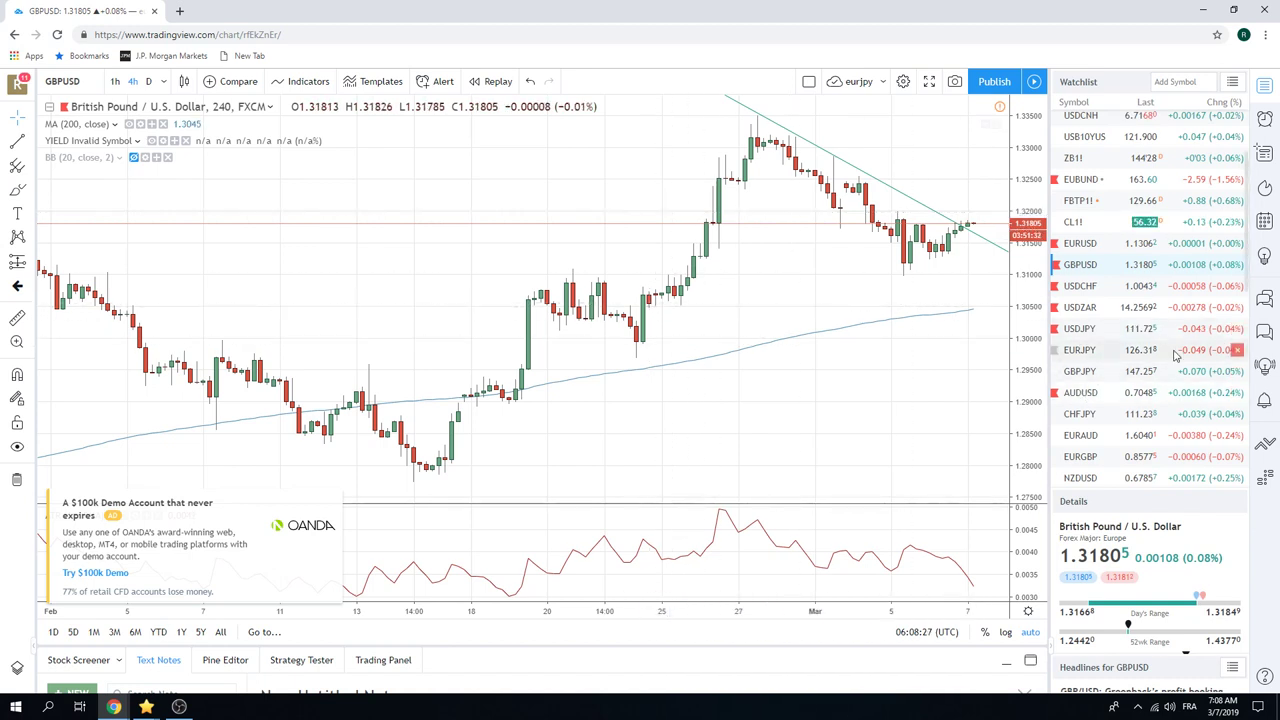
click(1079, 333)
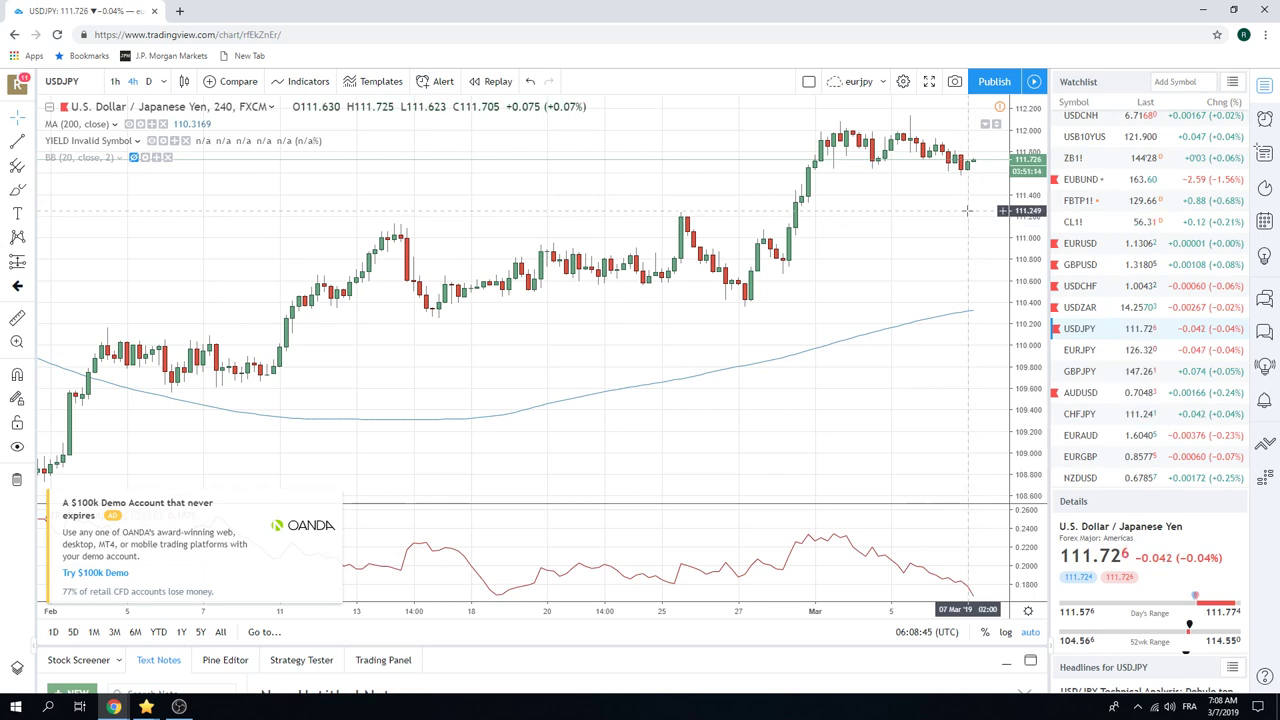
Put USDJPY on daily candles and zoom in on its trendlines and 200-day average
click(148, 81)
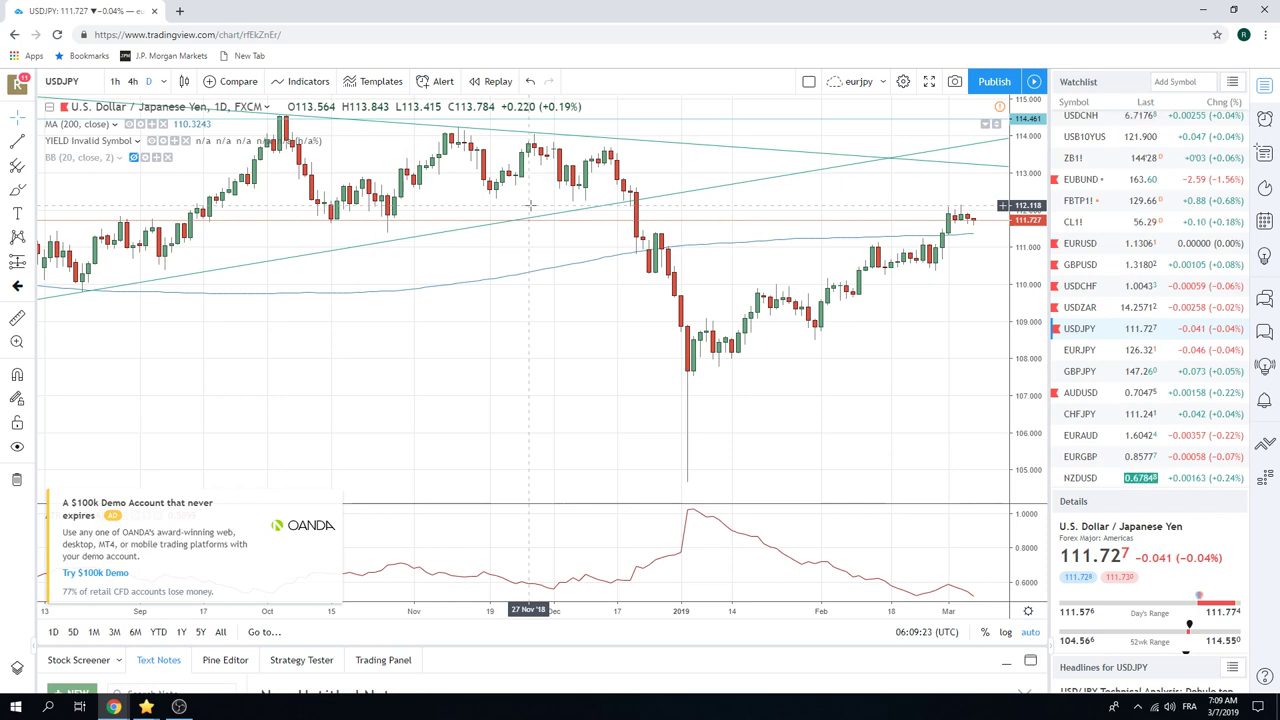
scroll(1157, 249, up, 1)
scroll(1157, 249, up, 4)
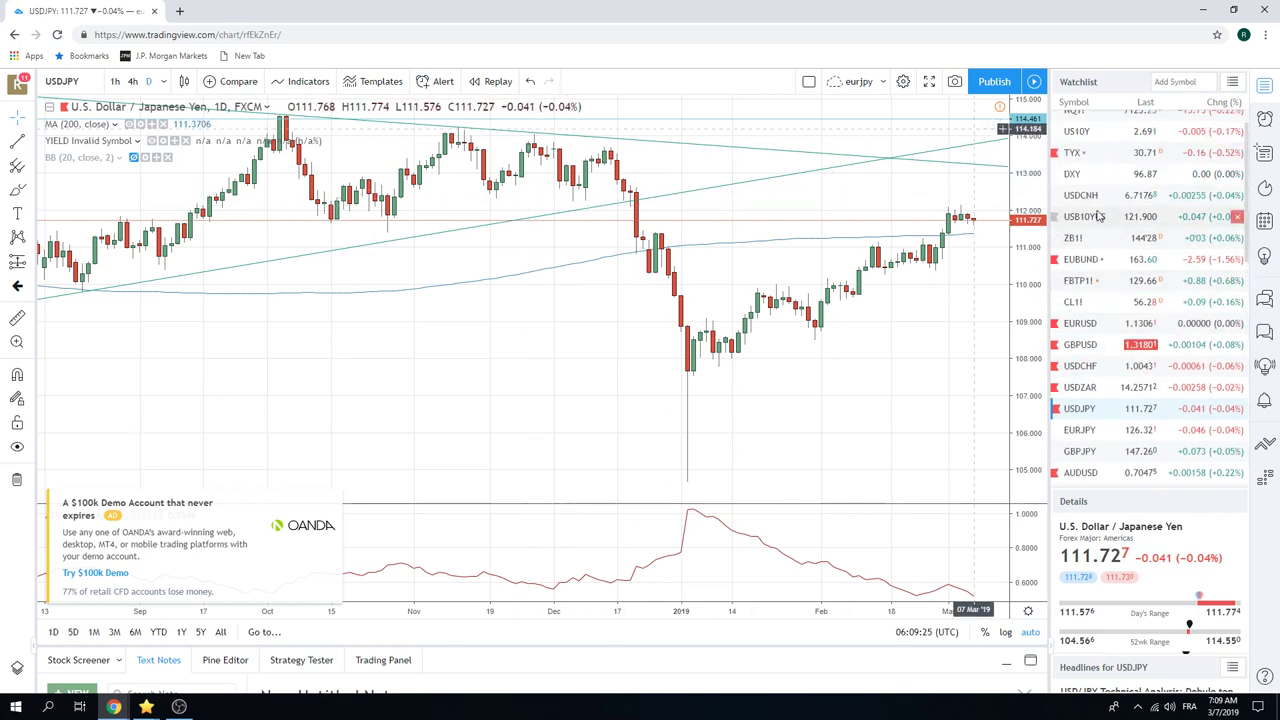
Load the ES1! S&P 500 E-mini futures daily chart from the watchlist
click(1089, 124)
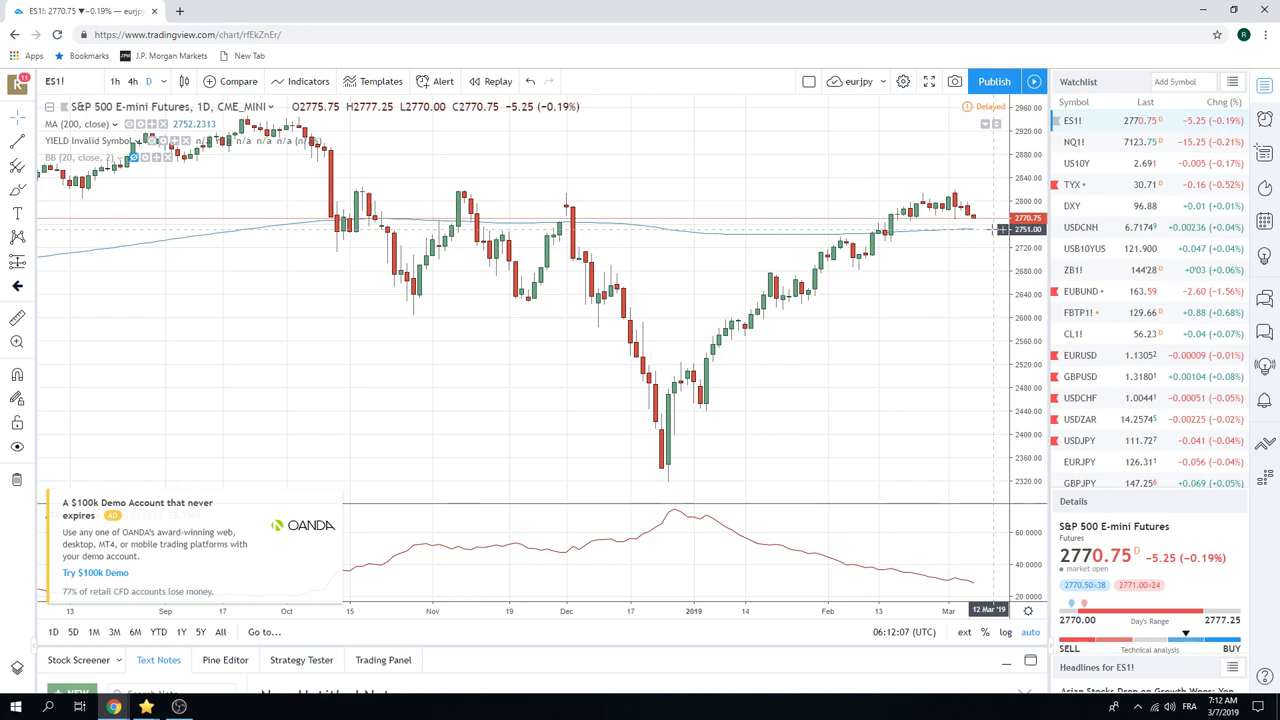
Load the EURJPY daily chart from the watchlist
click(1092, 470)
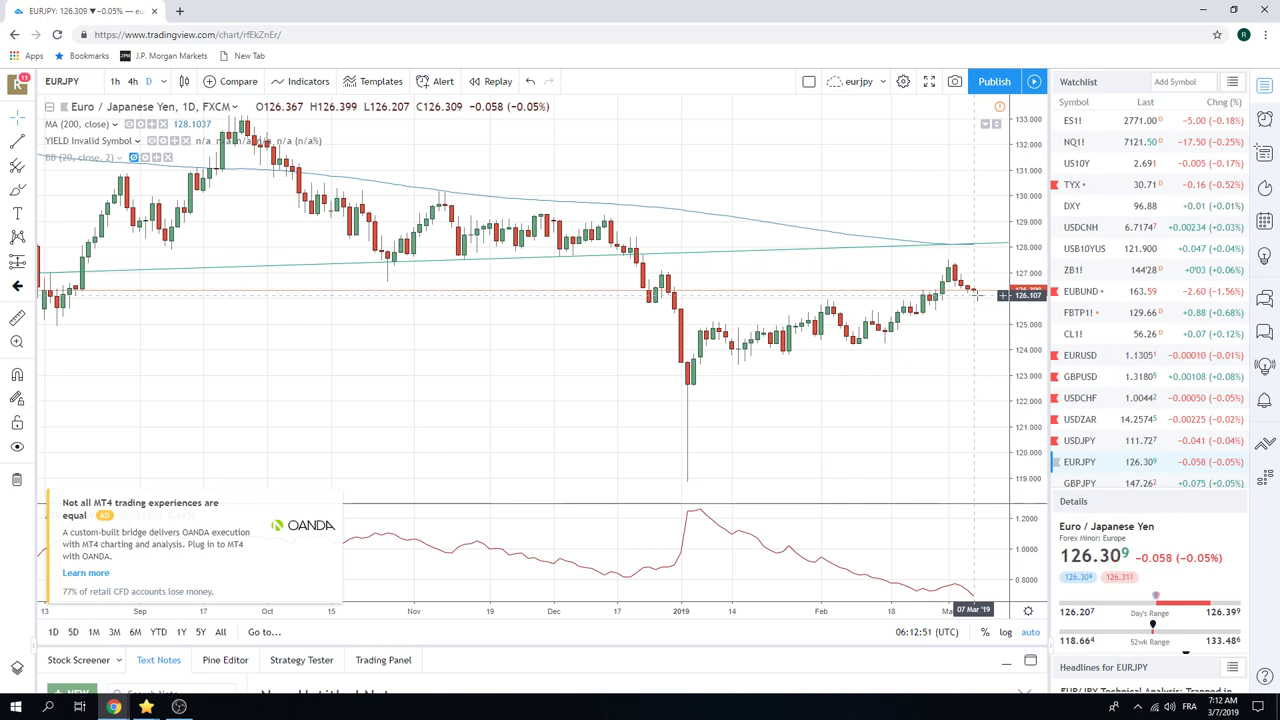
click(1078, 397)
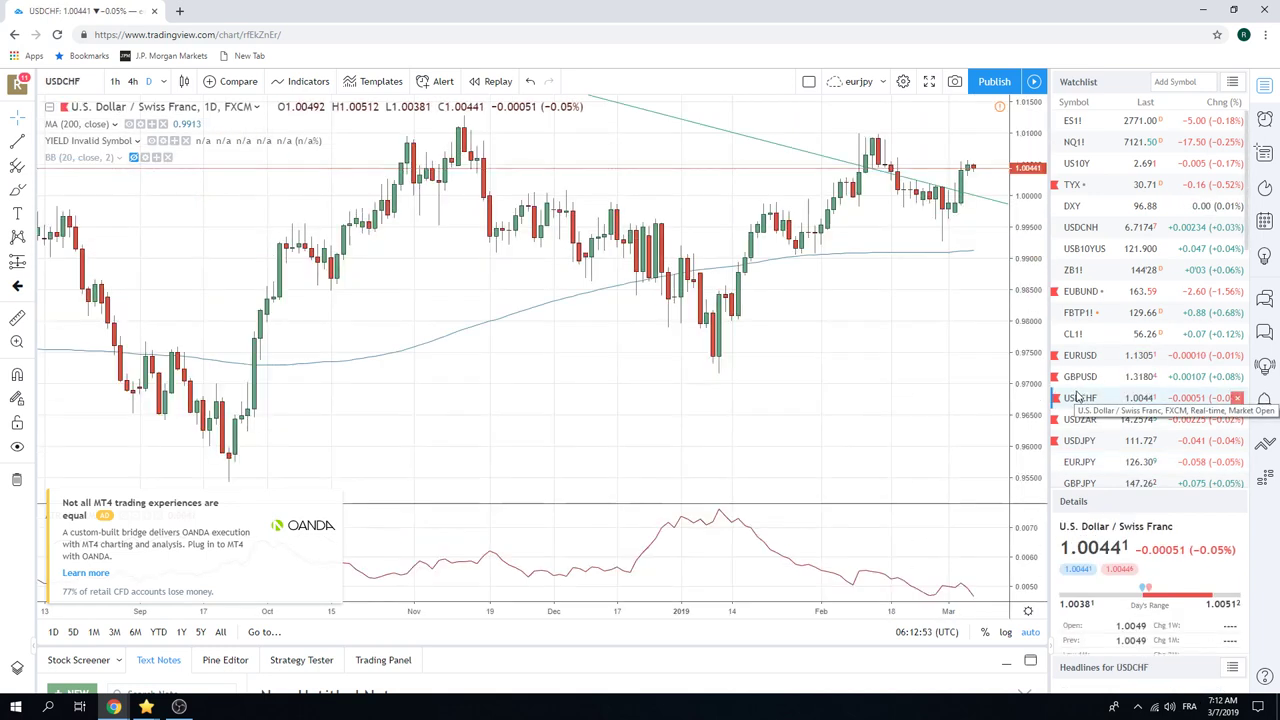
scroll(814, 360, down, 2)
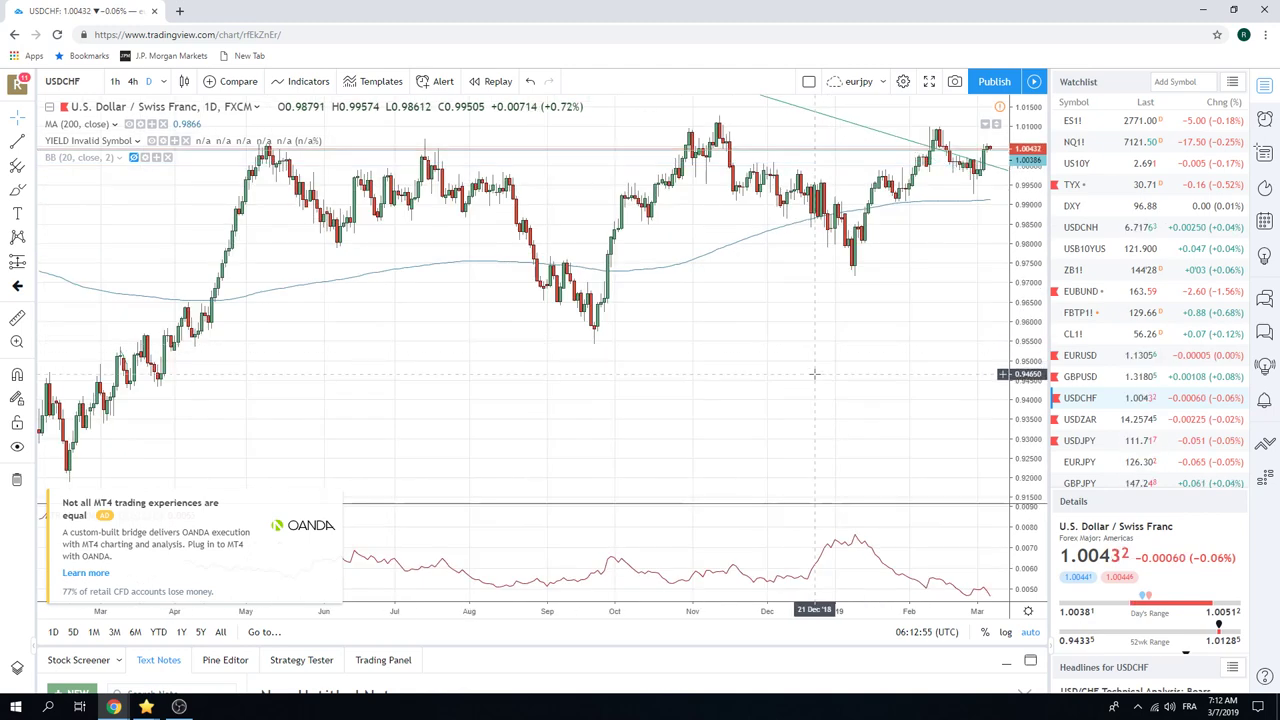
scroll(814, 373, up, 3)
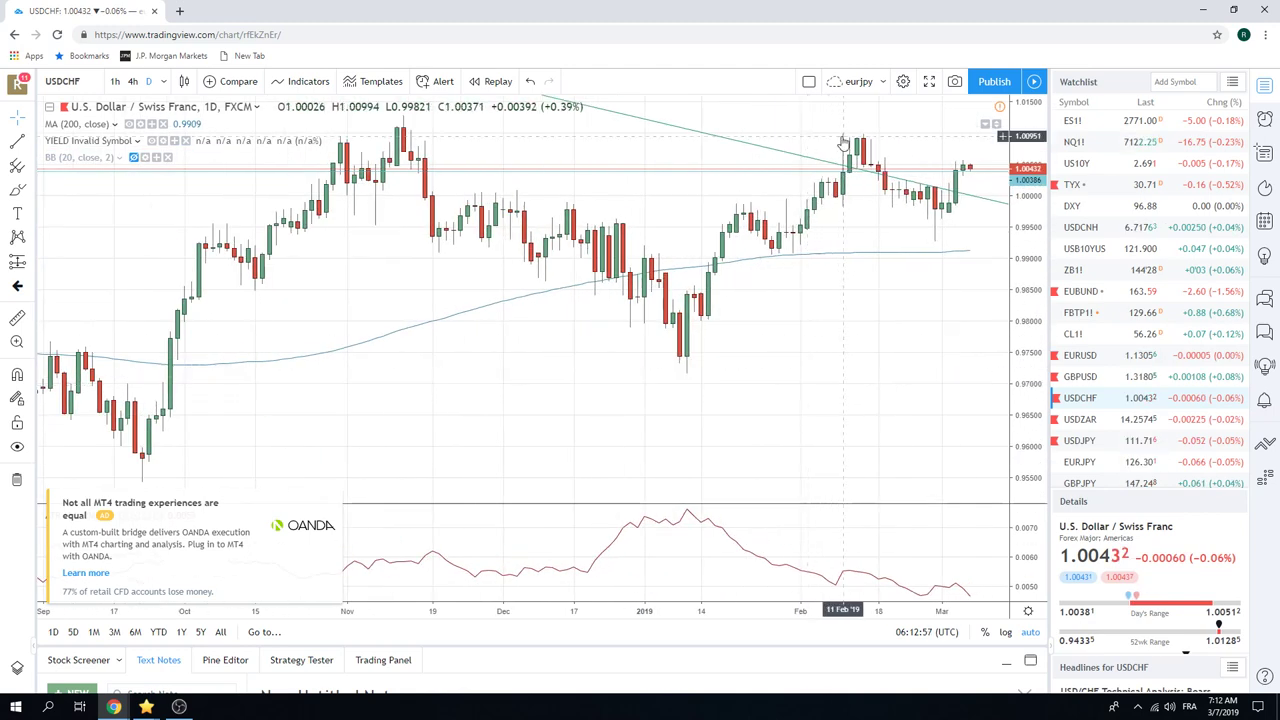